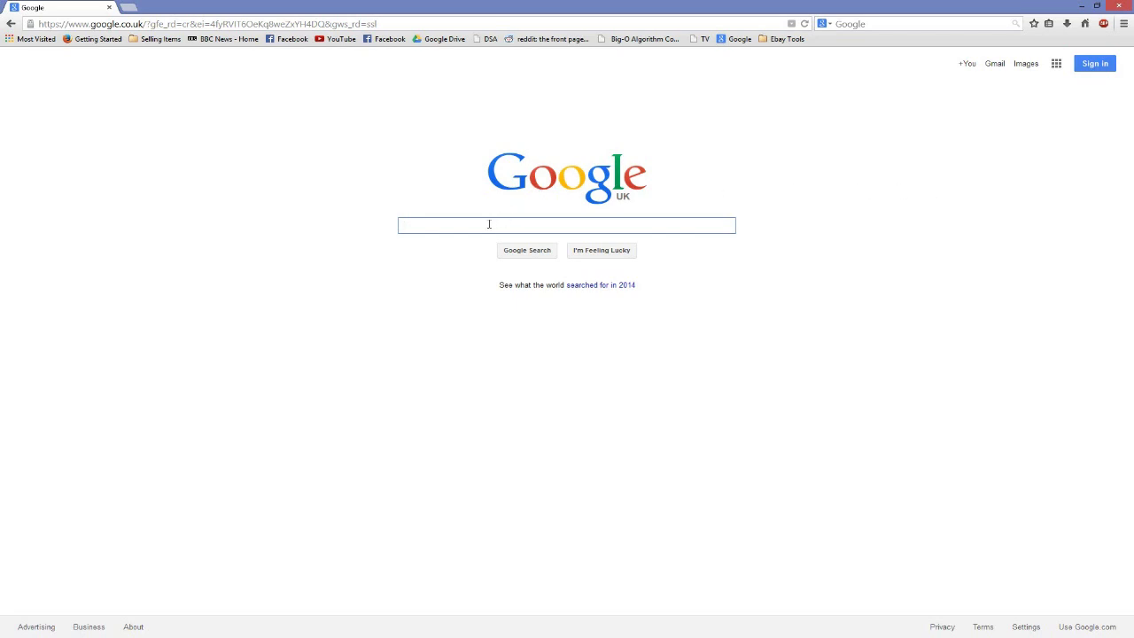
# Search Google for hola.org and go to the 'Hola - Free VPN' site
pyautogui.write('hola.or')
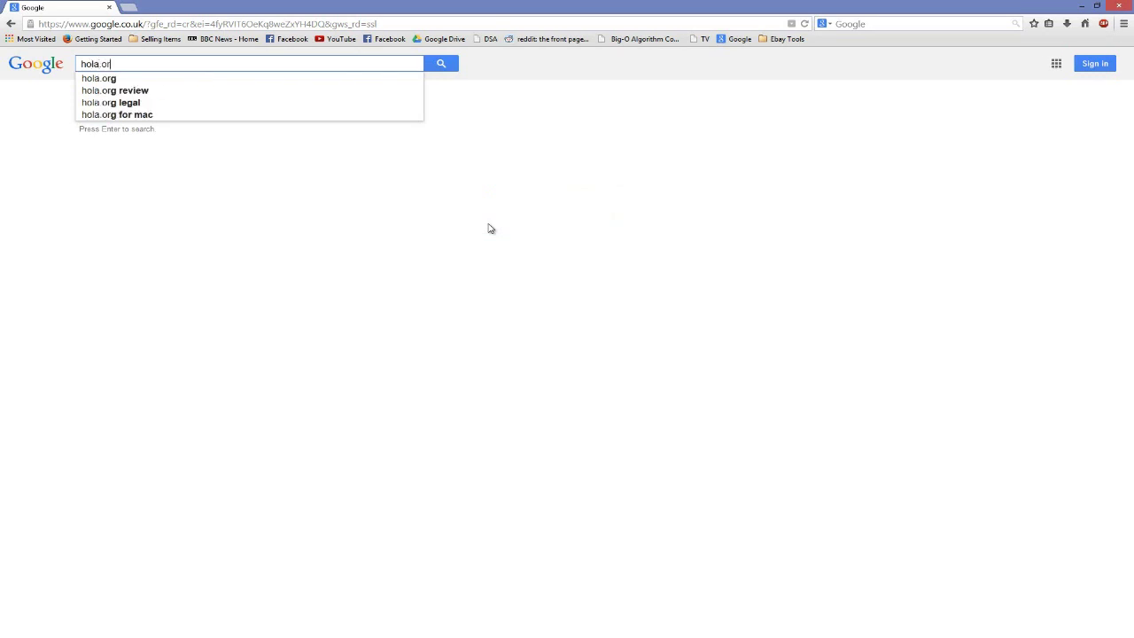
pyautogui.write('g')
pyautogui.press('Return')
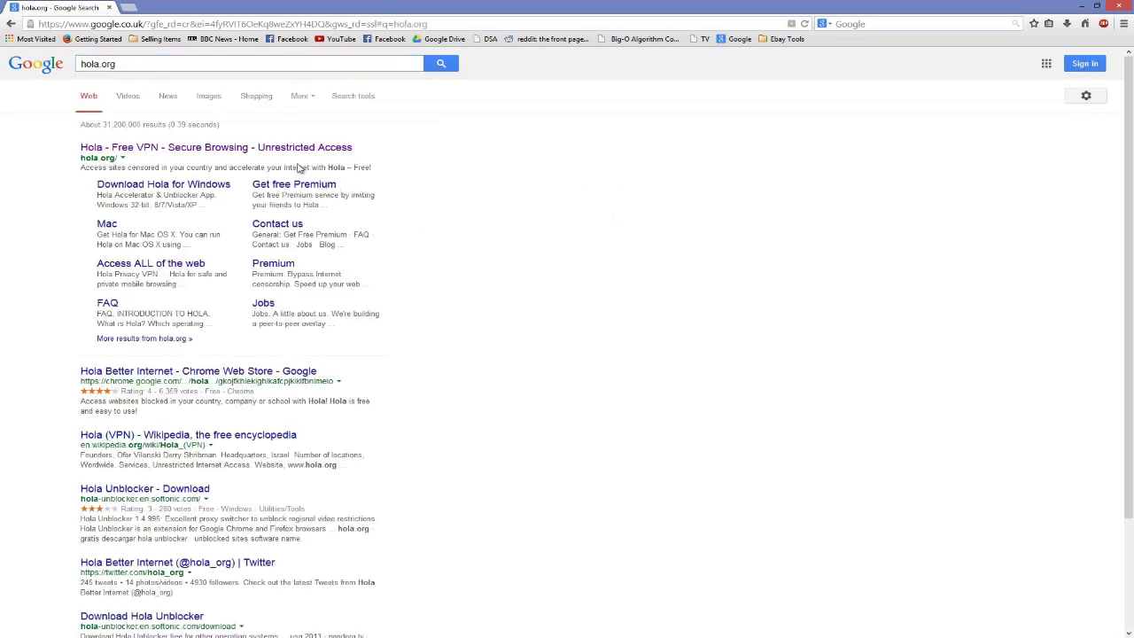
pyautogui.click(295, 150)
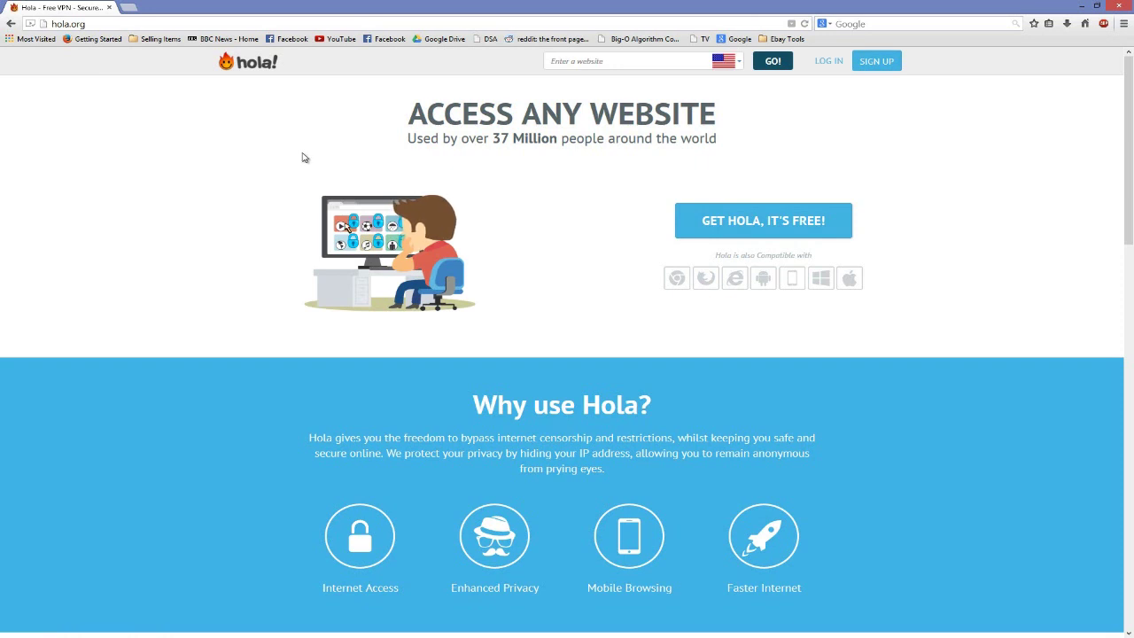
# Install the free Hola Better Internet add-on in Firefox and dismiss the success notice
pyautogui.click(693, 223)
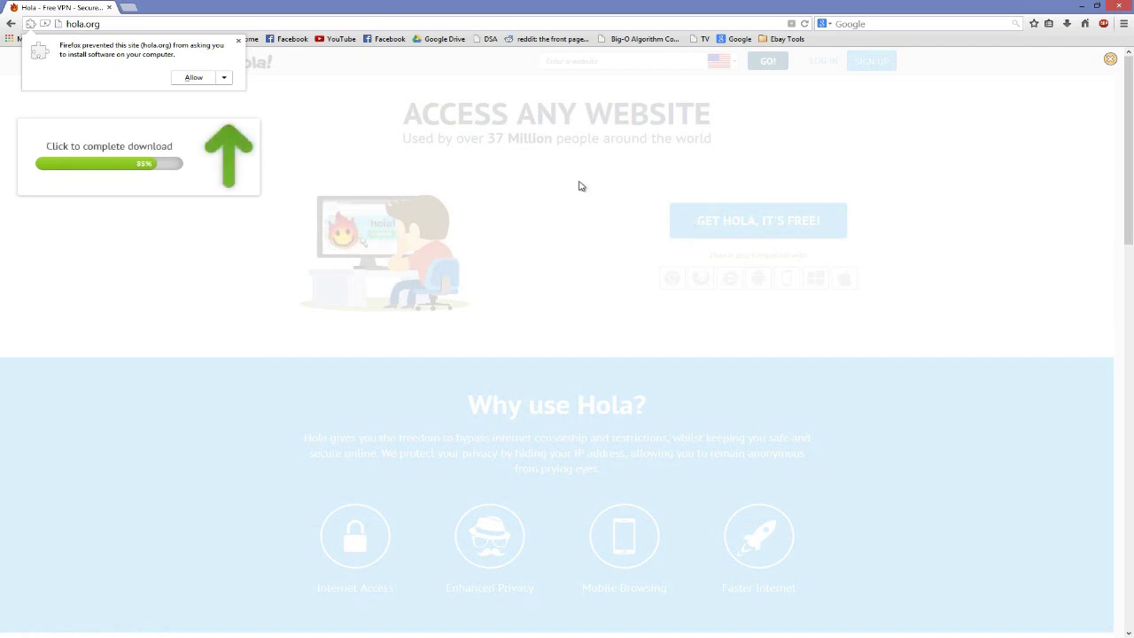
pyautogui.click(192, 80)
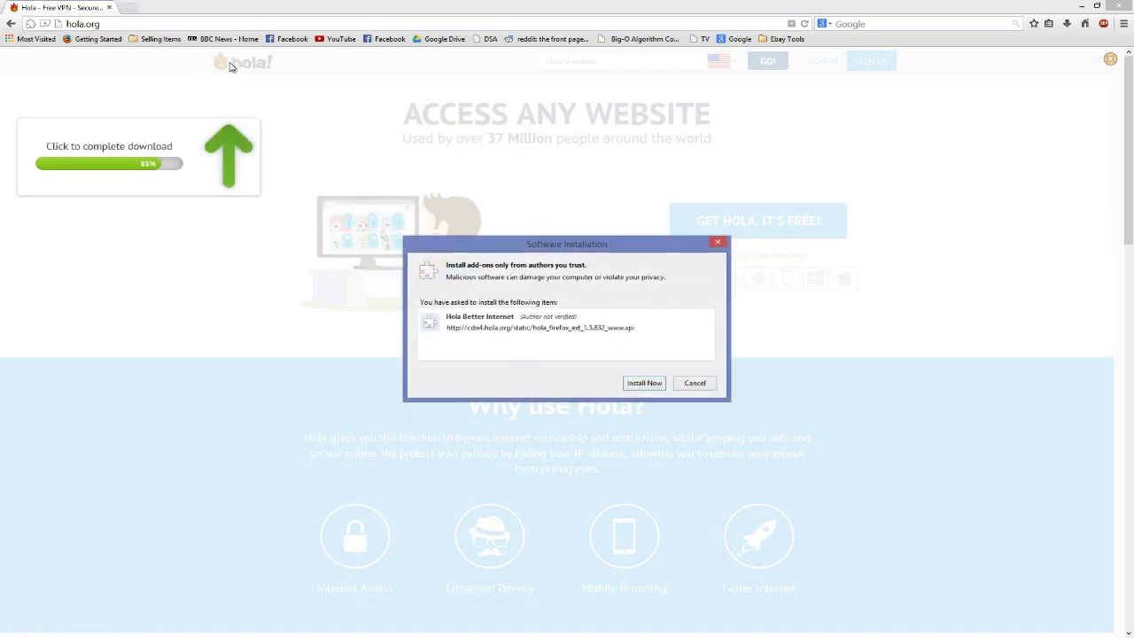
pyautogui.click(649, 384)
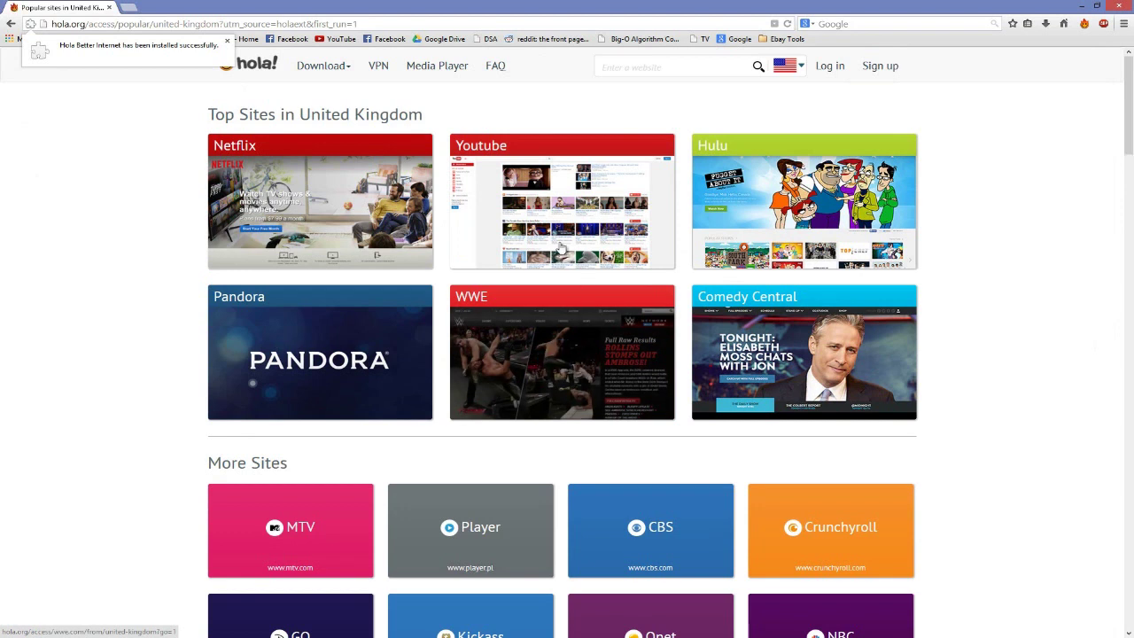
pyautogui.click(228, 42)
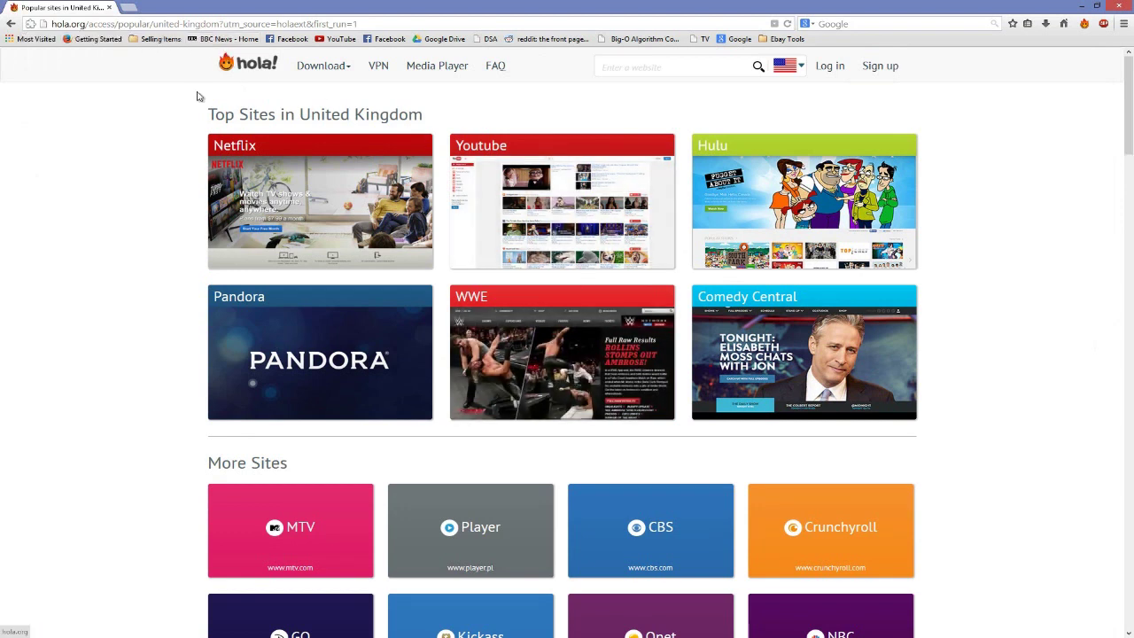
# Load netflix.com in a new tab with Hola's country list showing
pyautogui.click(129, 10)
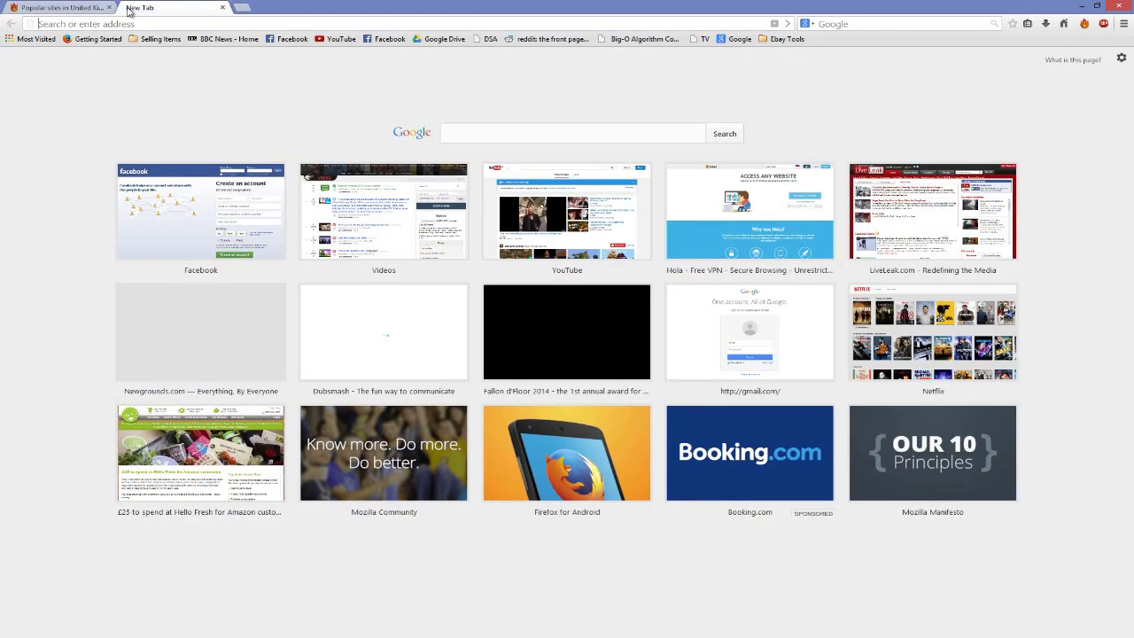
pyautogui.write('n')
pyautogui.write('etflix.com/')
pyautogui.press('Return')
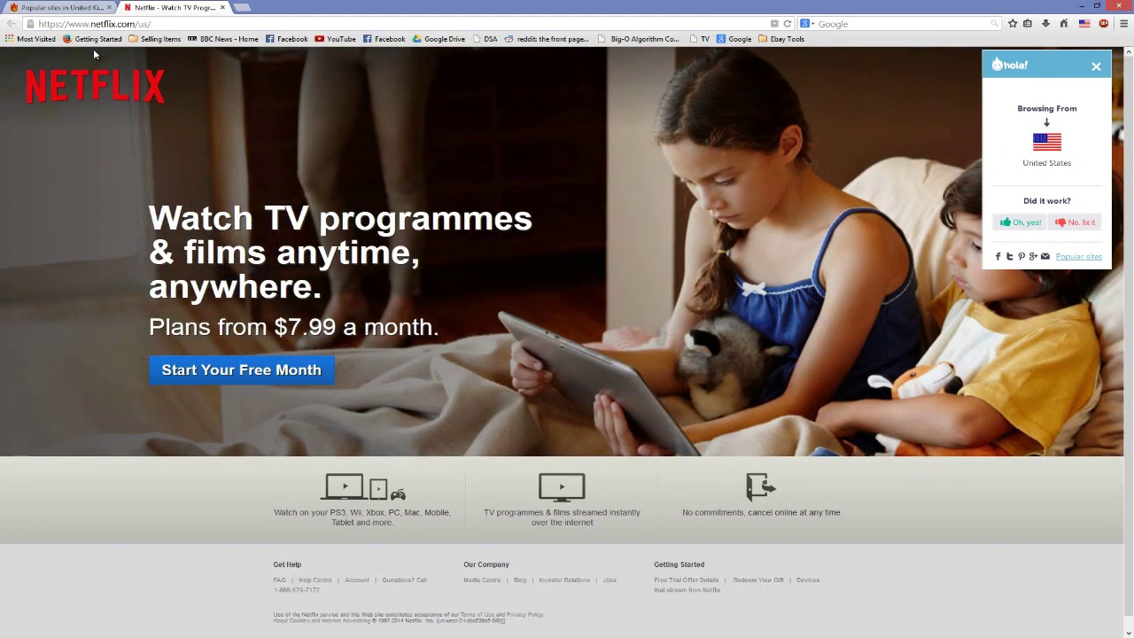
pyautogui.click(1074, 146)
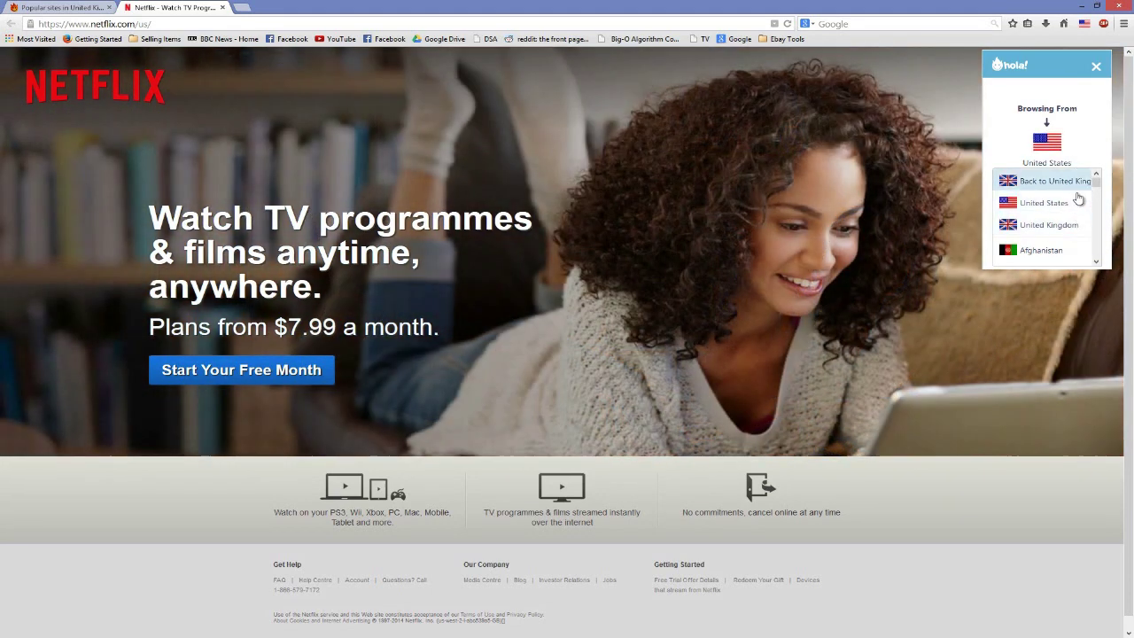
# Choose United States in Hola and sign in to Netflix's US site
pyautogui.click(1075, 205)
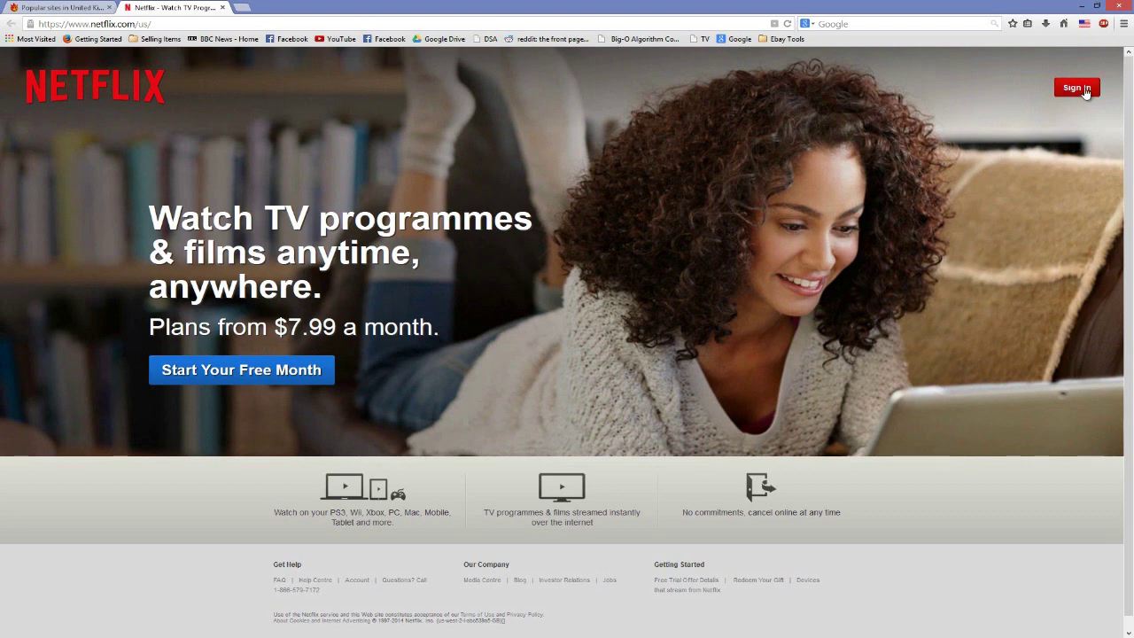
pyautogui.click(1088, 90)
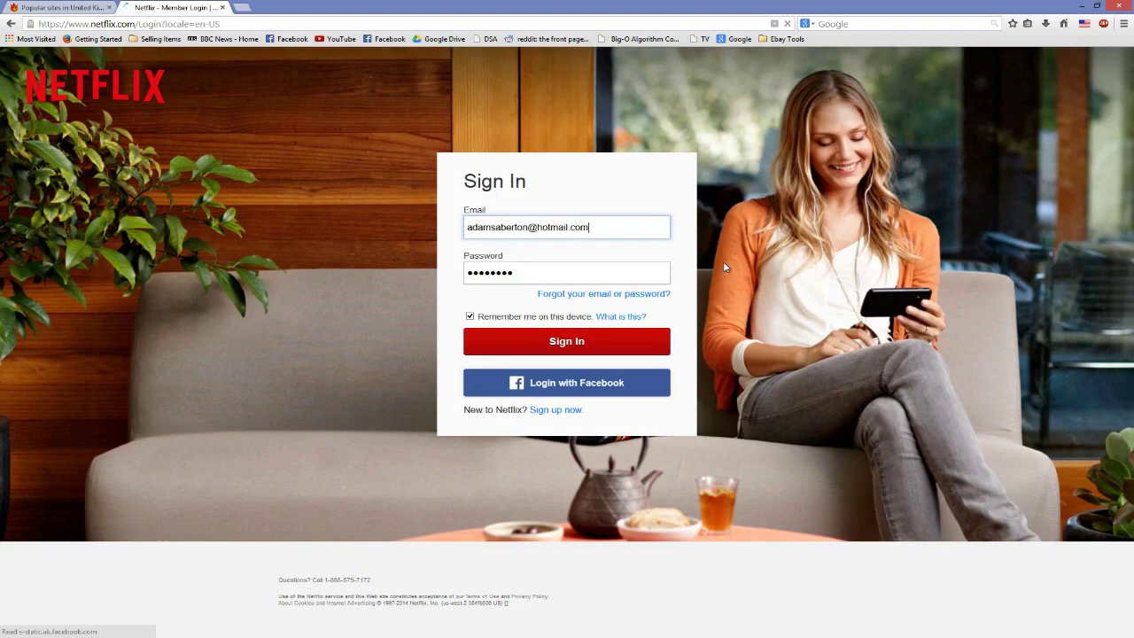
pyautogui.click(652, 351)
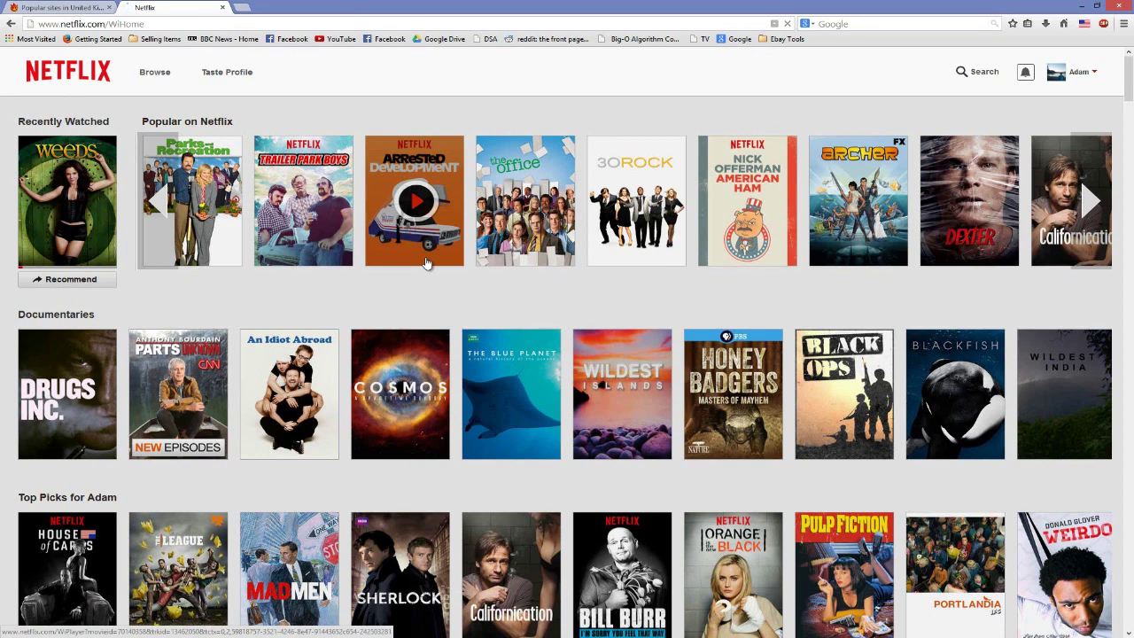
# Autoscroll the US home page down to the Comedies, Exciting TV Programmes and Dramas rows
pyautogui.middleClick(456, 283)
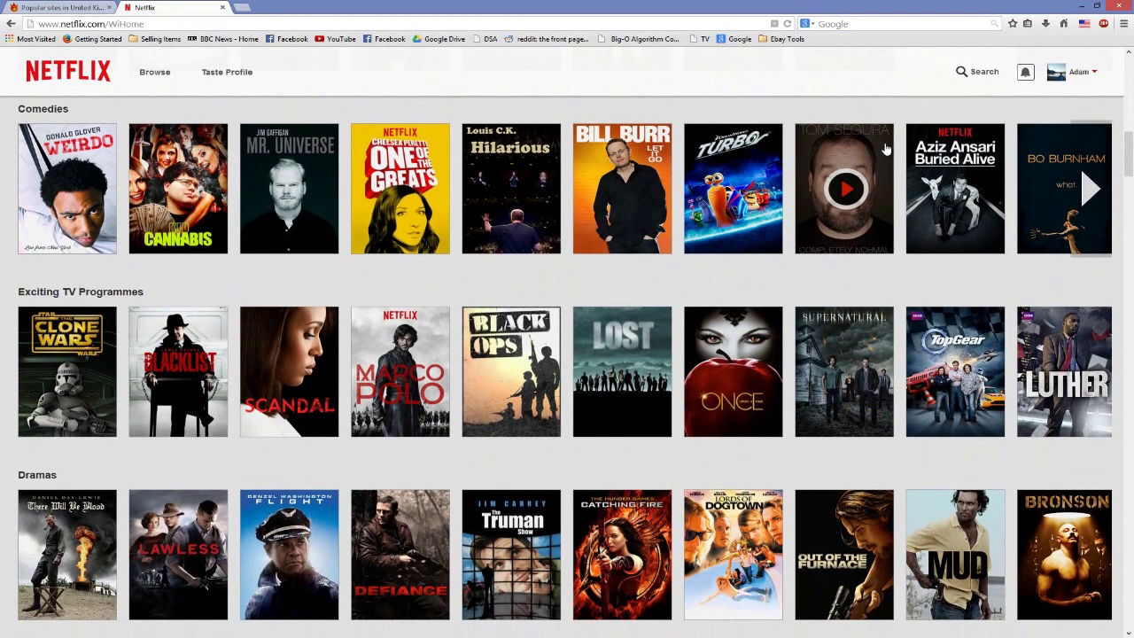
# Change Hola's browsing country to Germany to load German Netflix
pyautogui.click(1086, 28)
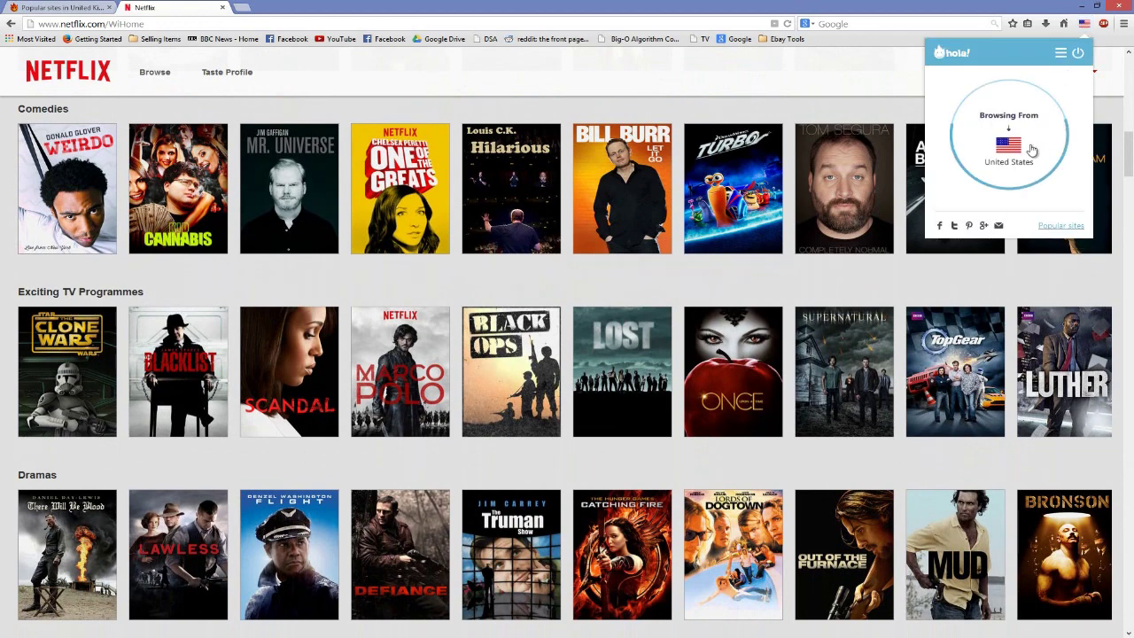
pyautogui.click(1025, 151)
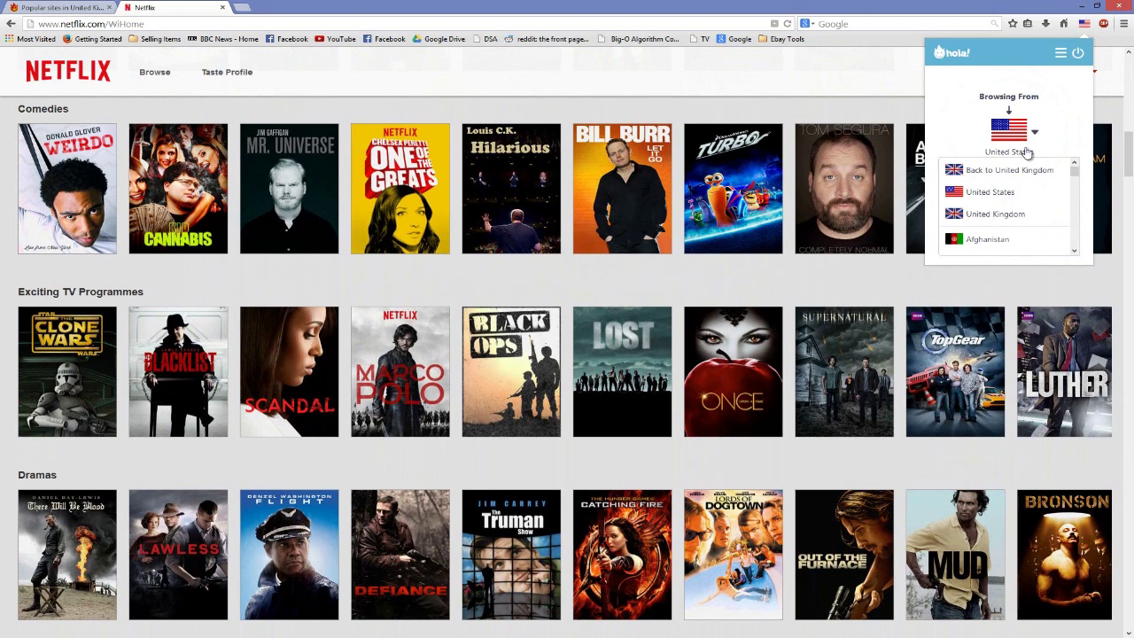
pyautogui.scroll(-1, 1025, 203)
pyautogui.scroll(-2, 1025, 203)
pyautogui.scroll(-4, 1023, 205)
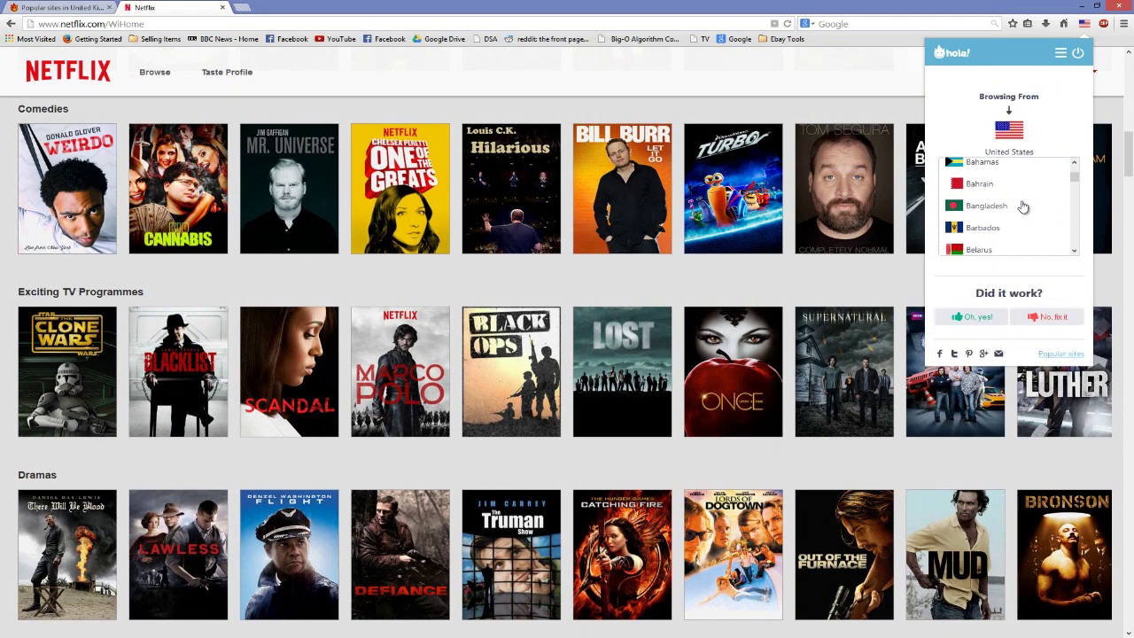
pyautogui.scroll(-3, 1023, 206)
pyautogui.scroll(-2, 1023, 206)
pyautogui.scroll(-4, 1023, 206)
pyautogui.scroll(-2, 1023, 205)
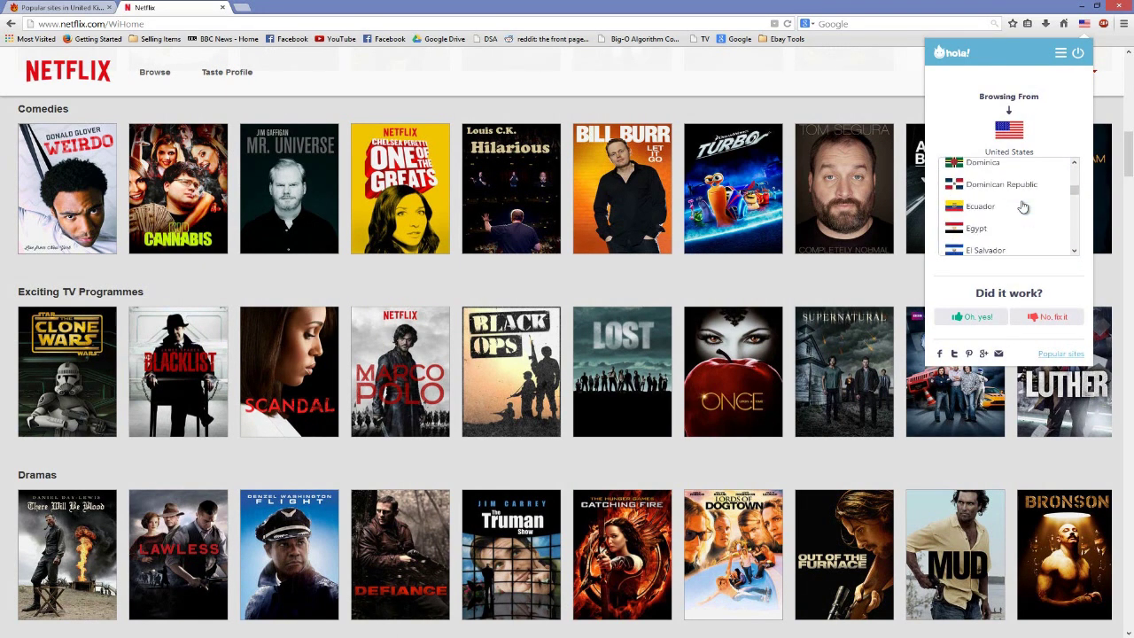
pyautogui.scroll(-1, 1024, 206)
pyautogui.scroll(-2, 1017, 205)
pyautogui.scroll(-3, 1015, 206)
pyautogui.scroll(-3, 1010, 217)
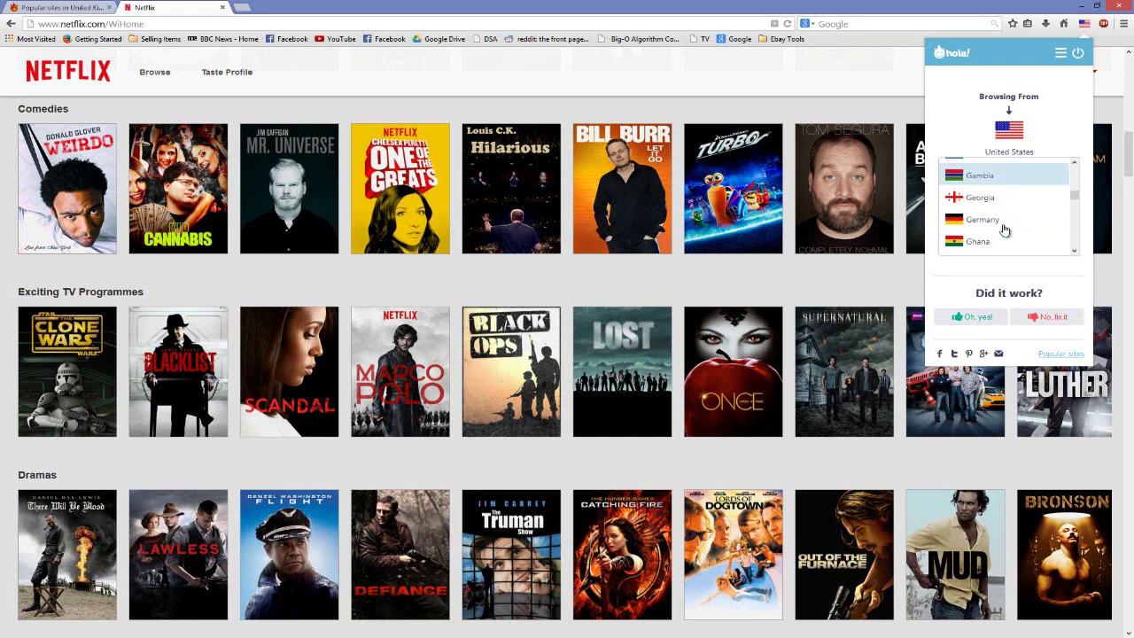
pyautogui.click(1004, 221)
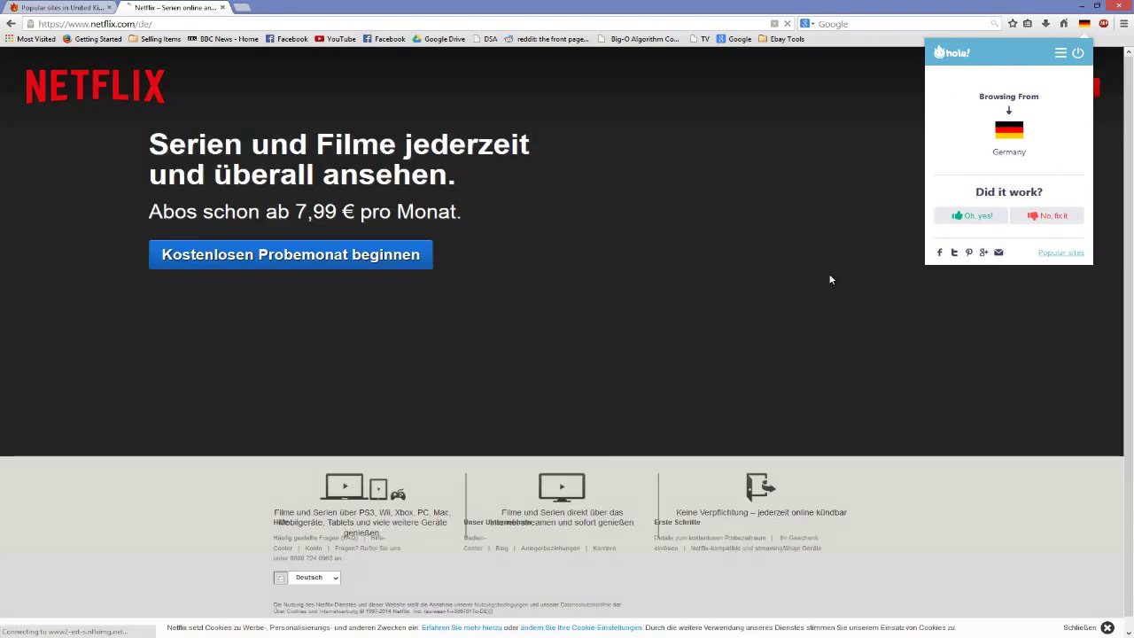
# Close the Hola panel and log in through the German site's Einloggen page
pyautogui.click(830, 279)
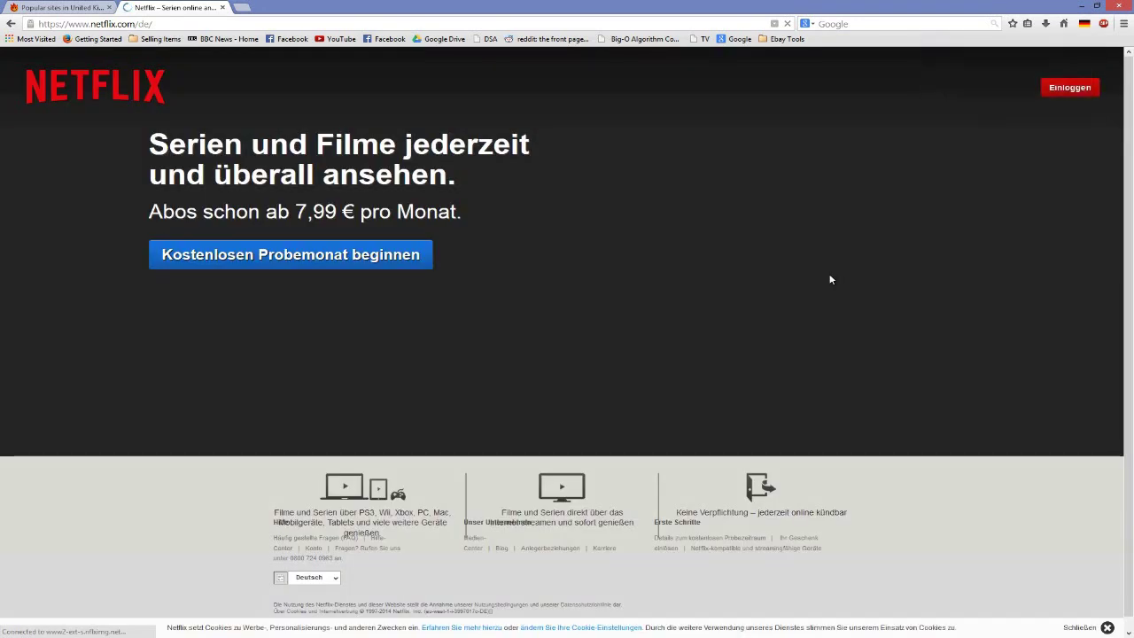
pyautogui.click(1060, 94)
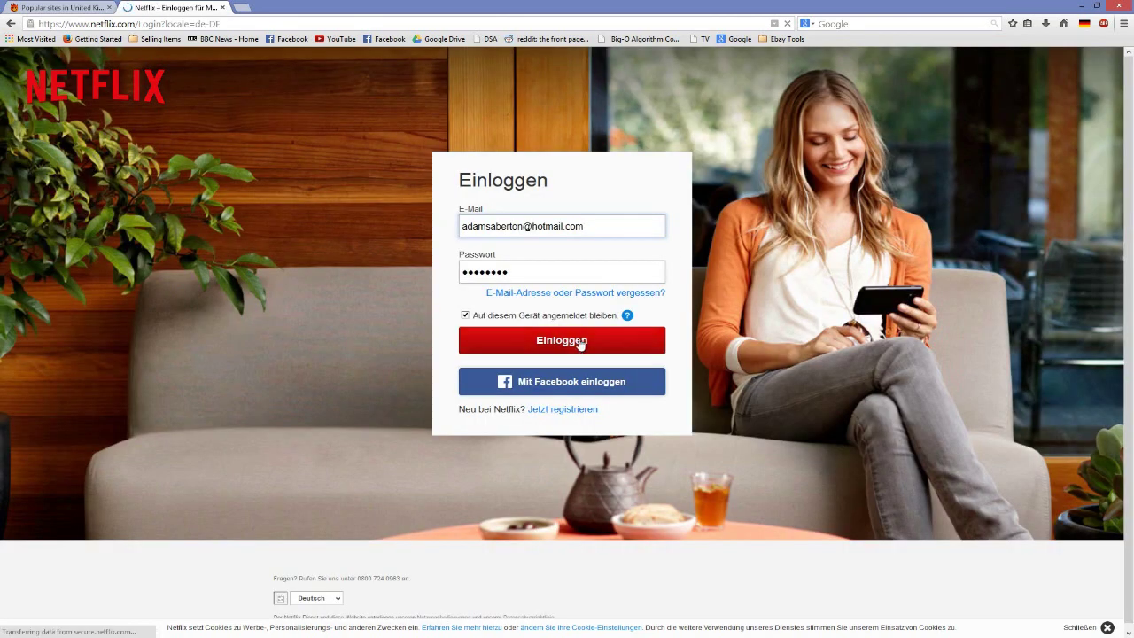
pyautogui.click(581, 345)
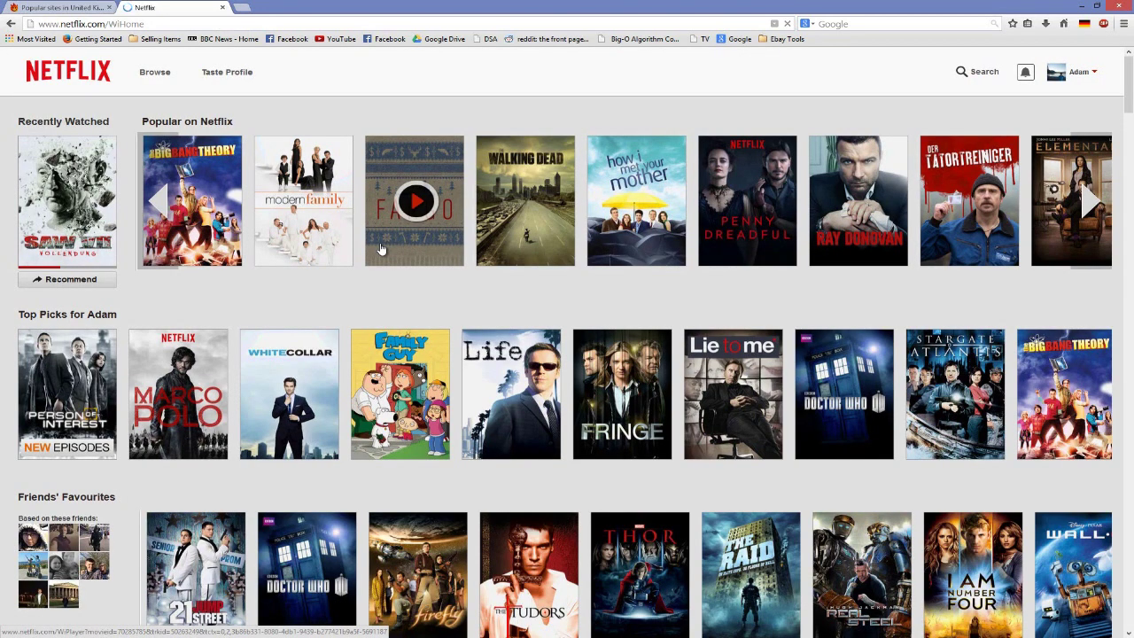
# Scroll the German home page to the TV Sci-Fi & Fantasy and Academy Award-Winning Films rows
pyautogui.middleClick(377, 281)
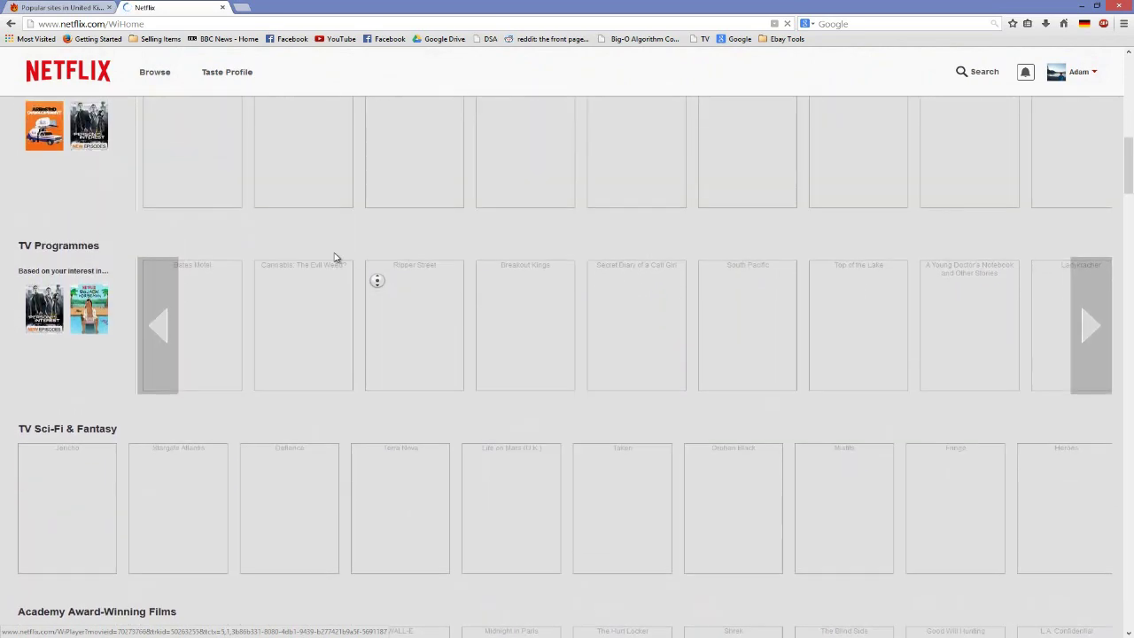
pyautogui.middleClick(335, 282)
pyautogui.moveTo(636, 325)
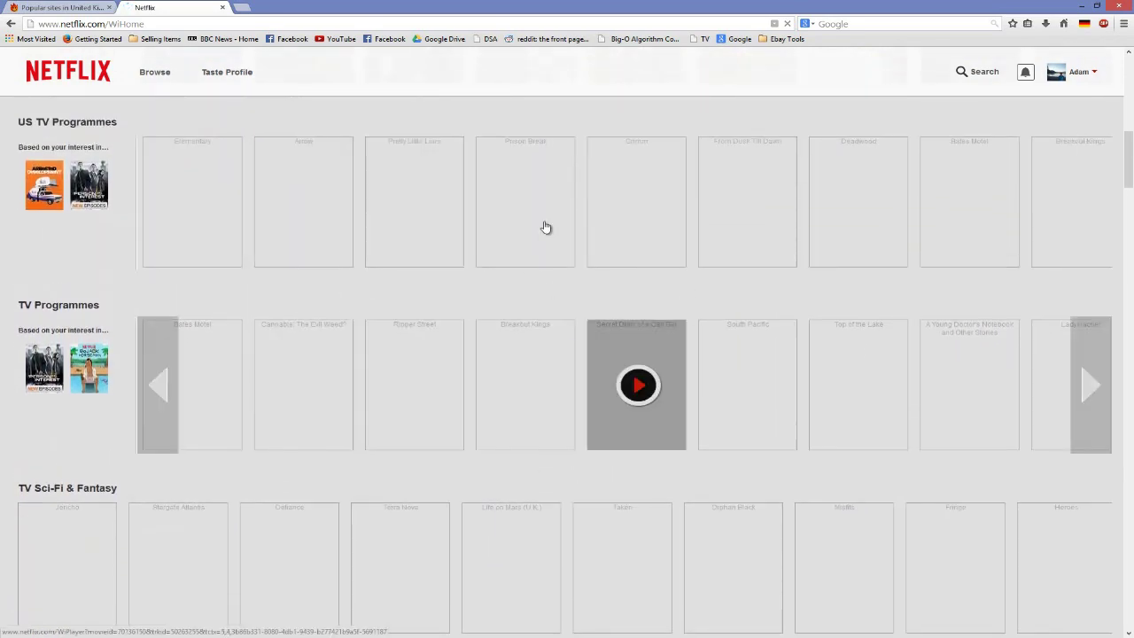
pyautogui.scroll(-3, 393, 305)
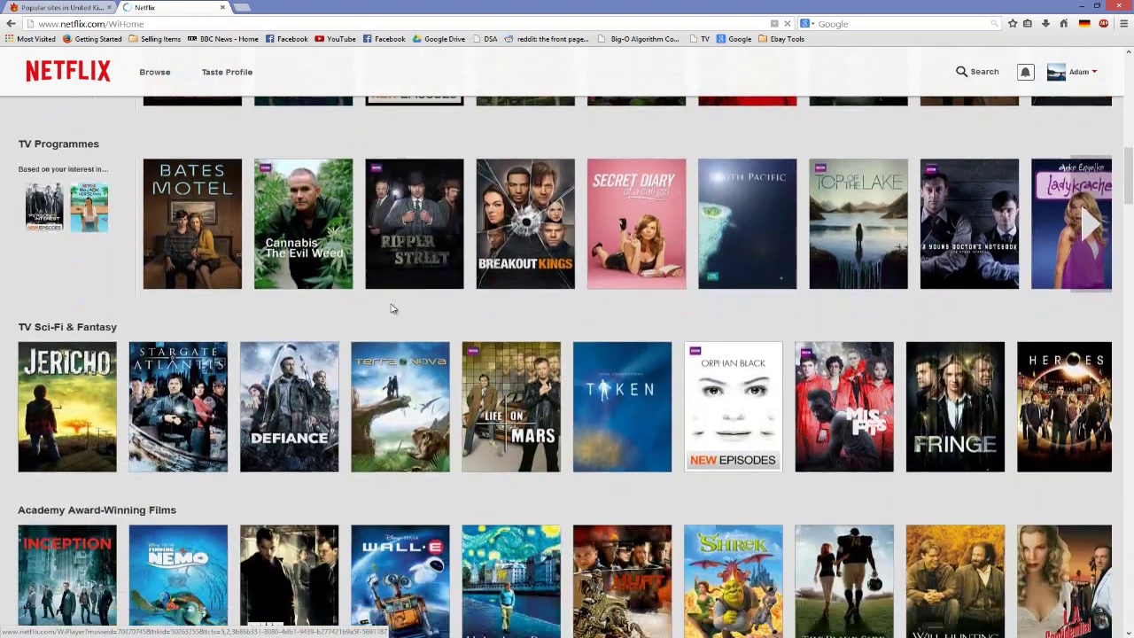